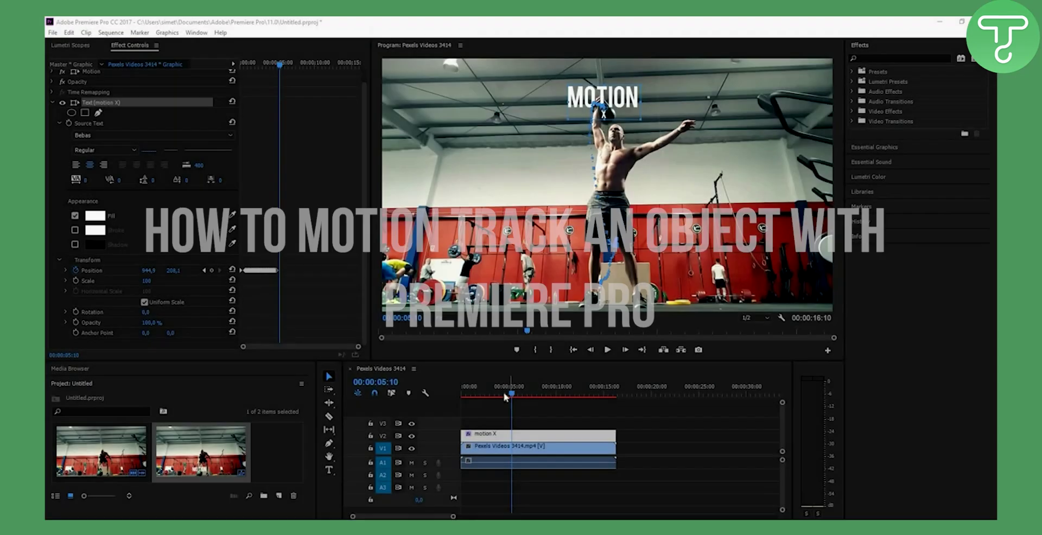
# Rewind the finished MOTION X example to the first frame, 00:00:00:00
pyautogui.moveTo(512, 395); pyautogui.dragTo(461, 393)
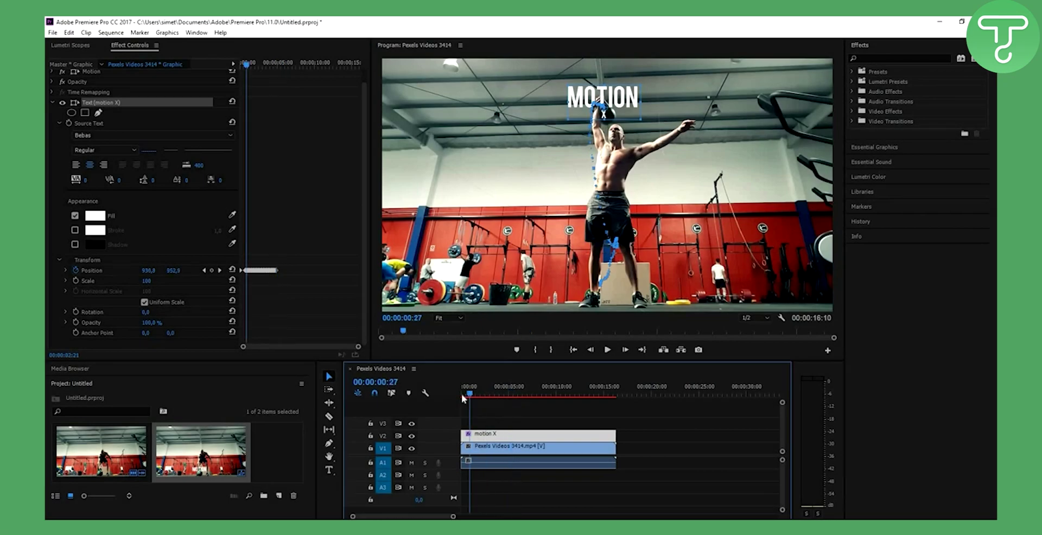
pyautogui.click(607, 350)
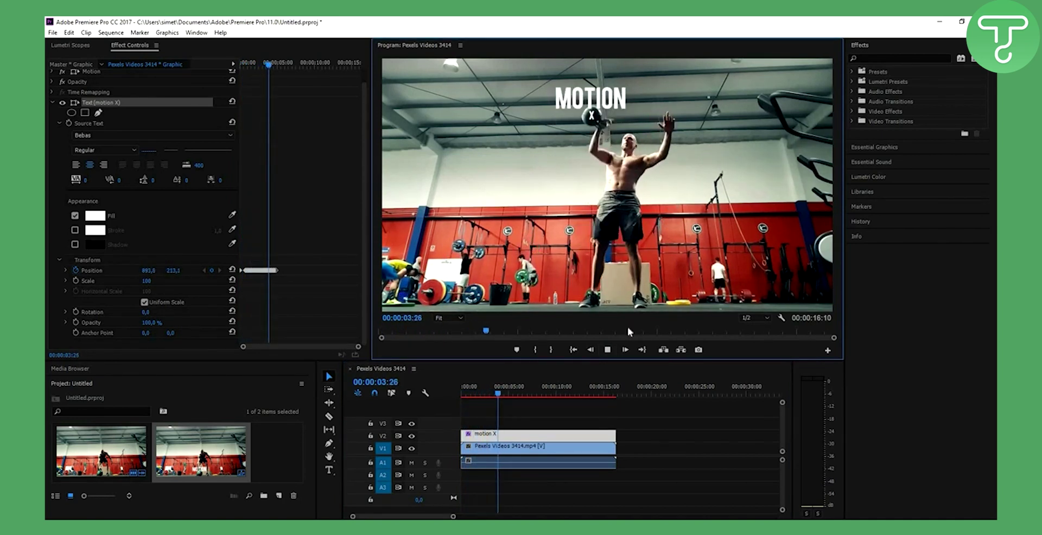
pyautogui.click(607, 349)
pyautogui.click(603, 98)
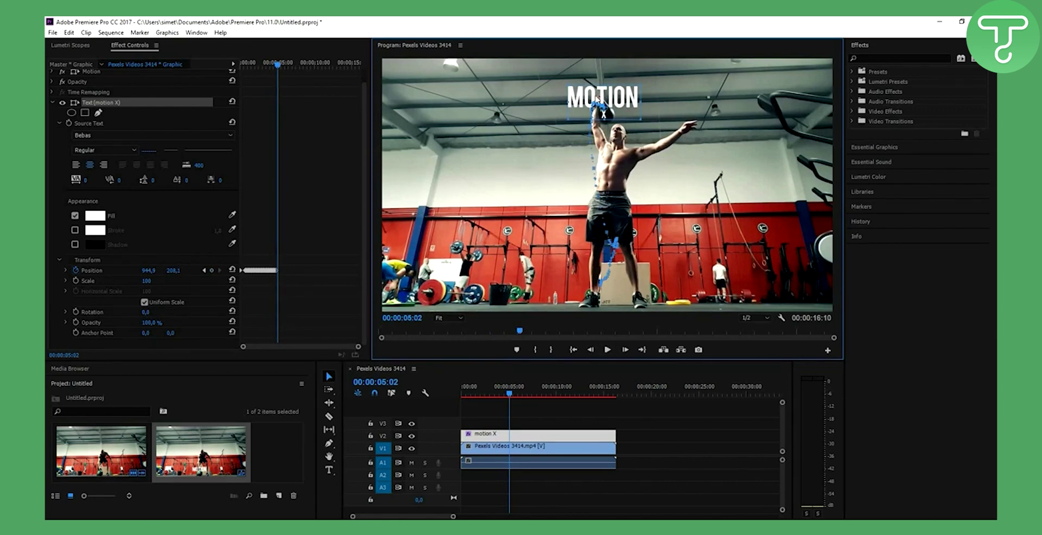
# Start a new empty project, discarding unsaved changes to the demo project
pyautogui.click(52, 33)
pyautogui.click(231, 44)
pyautogui.click(521, 290)
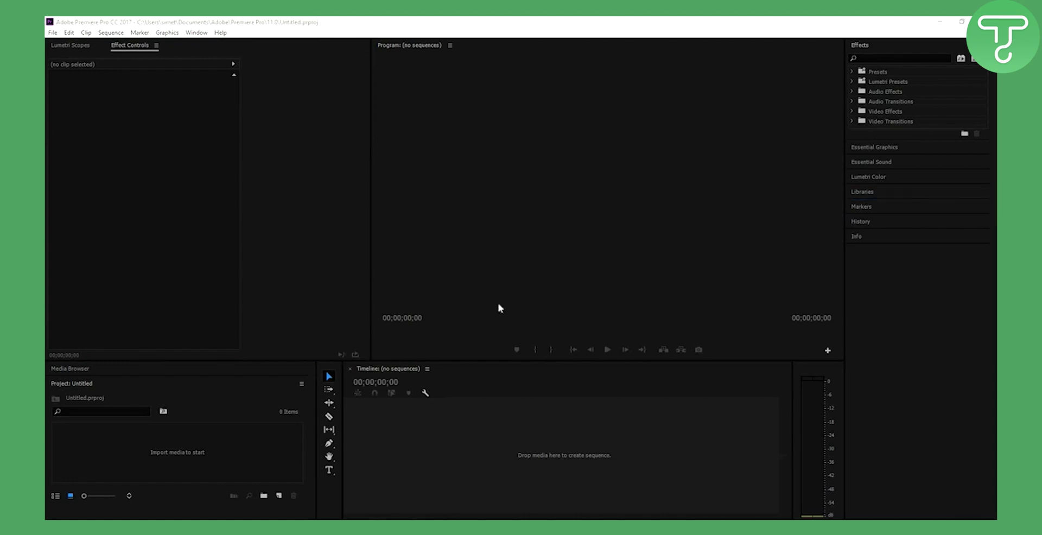
# Import Pexels Videos 3414.mp4 from File Explorer and build a new sequence from it
pyautogui.press('super+e')
pyautogui.scroll(-1, 601, 333)
pyautogui.moveTo(515, 320); pyautogui.dragTo(194, 464)
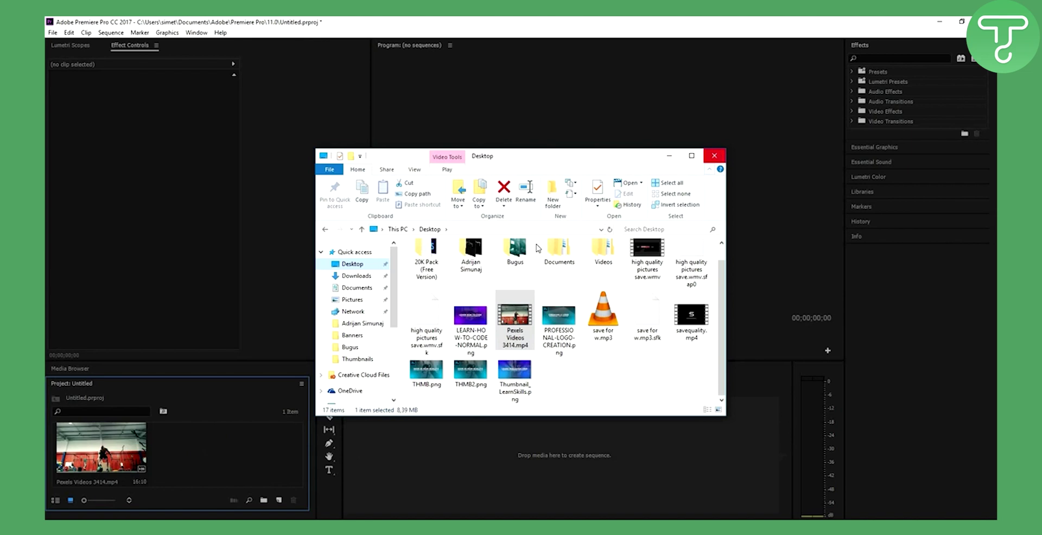
pyautogui.click(715, 158)
pyautogui.moveTo(399, 460); pyautogui.dragTo(401, 459)
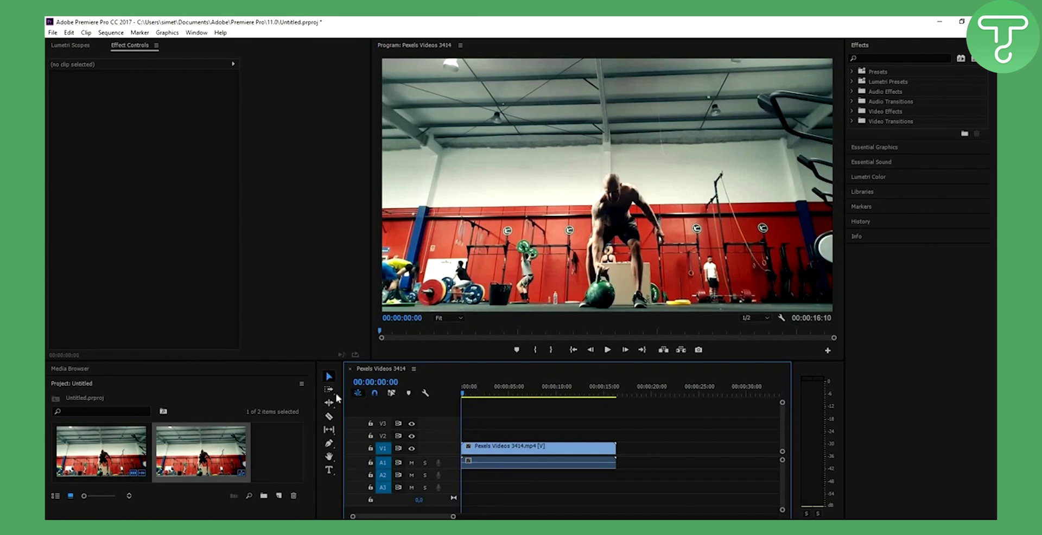
# Add a title over the video reading 'MOTION' with 'X' on the next line
pyautogui.click(329, 470)
pyautogui.click(621, 255)
pyautogui.write('MOTION')
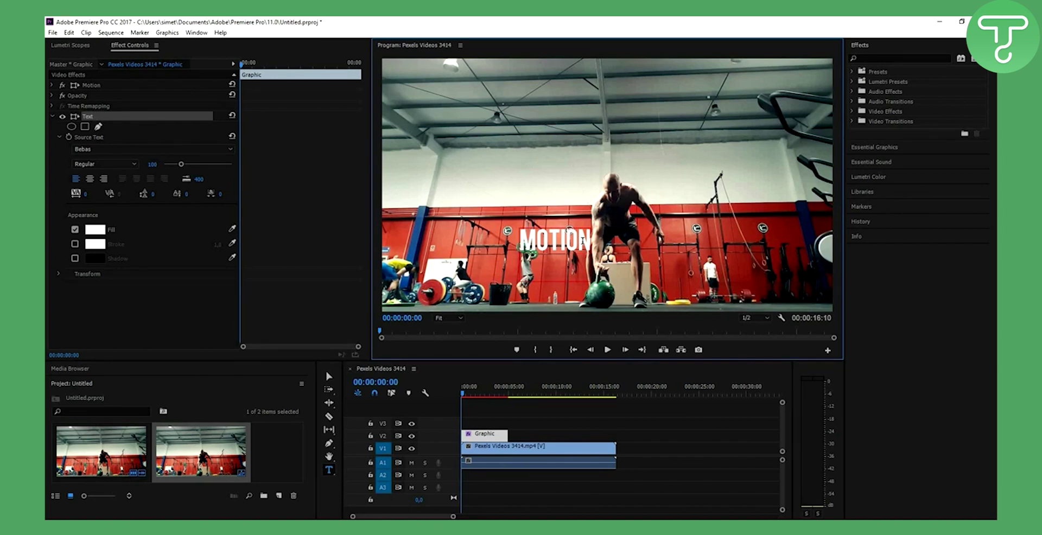
pyautogui.press('Return')
pyautogui.write('X')
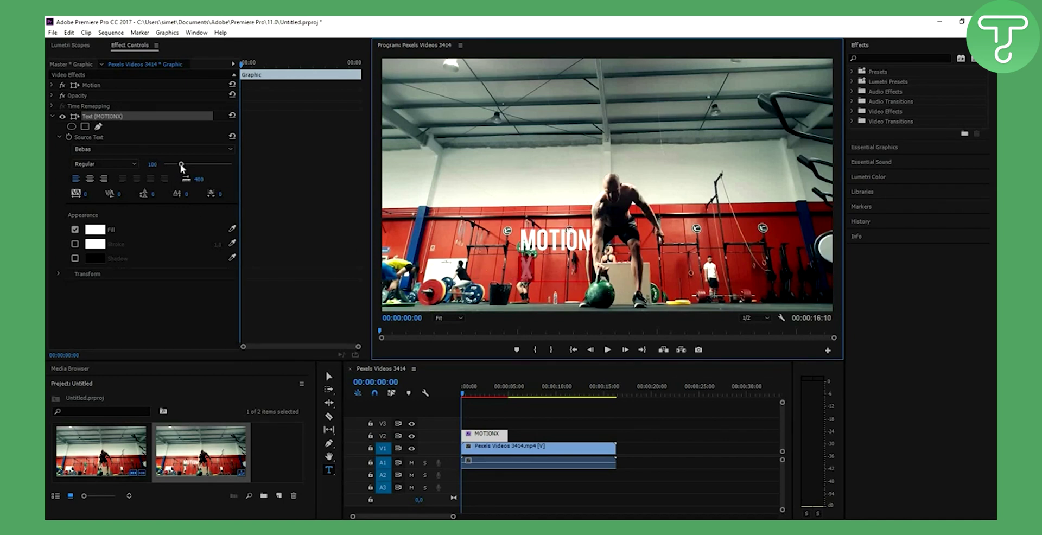
# Reduce the title's font size and centre-align its two lines
pyautogui.moveTo(181, 163); pyautogui.dragTo(171, 168)
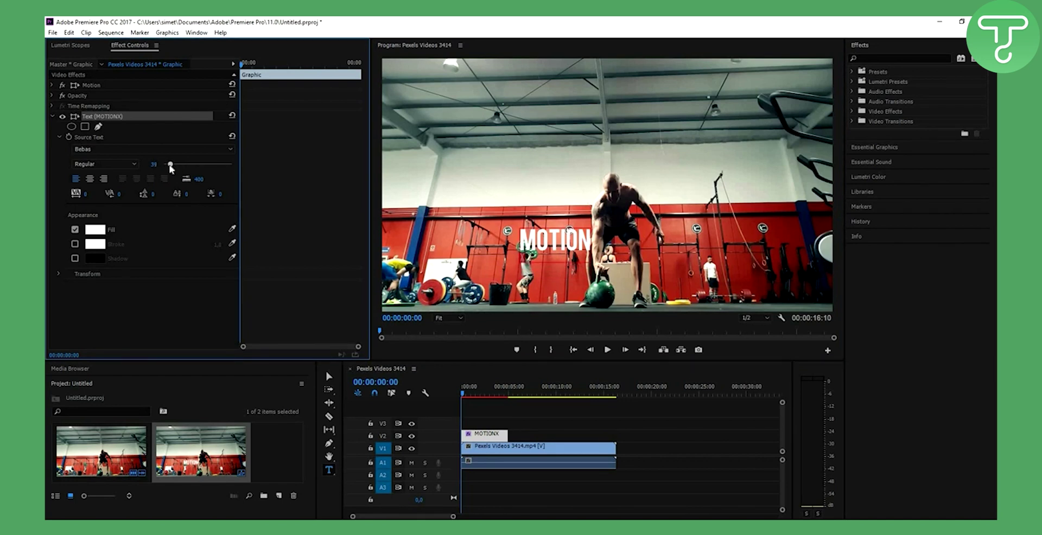
pyautogui.click(89, 183)
pyautogui.click(519, 255)
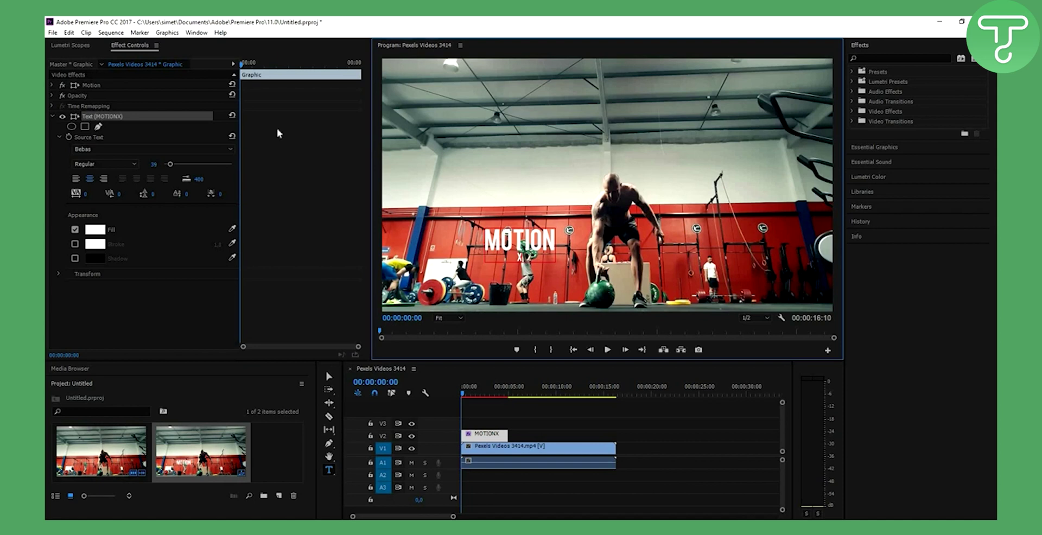
# Position the title just above the kettlebell and extend it to the video's end
pyautogui.click(329, 377)
pyautogui.moveTo(540, 243); pyautogui.dragTo(615, 279)
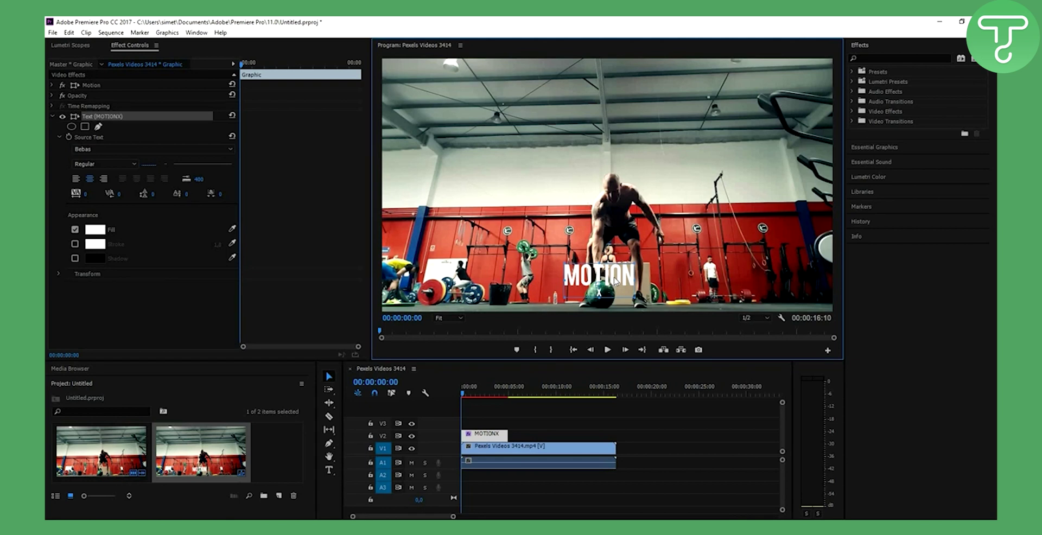
pyautogui.moveTo(605, 292); pyautogui.dragTo(605, 292)
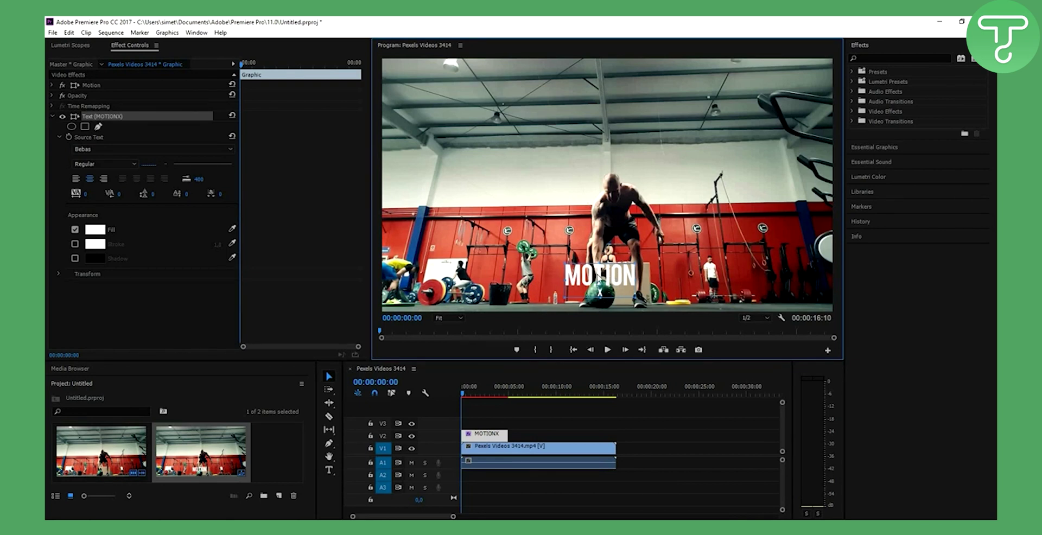
pyautogui.moveTo(504, 434); pyautogui.dragTo(616, 434)
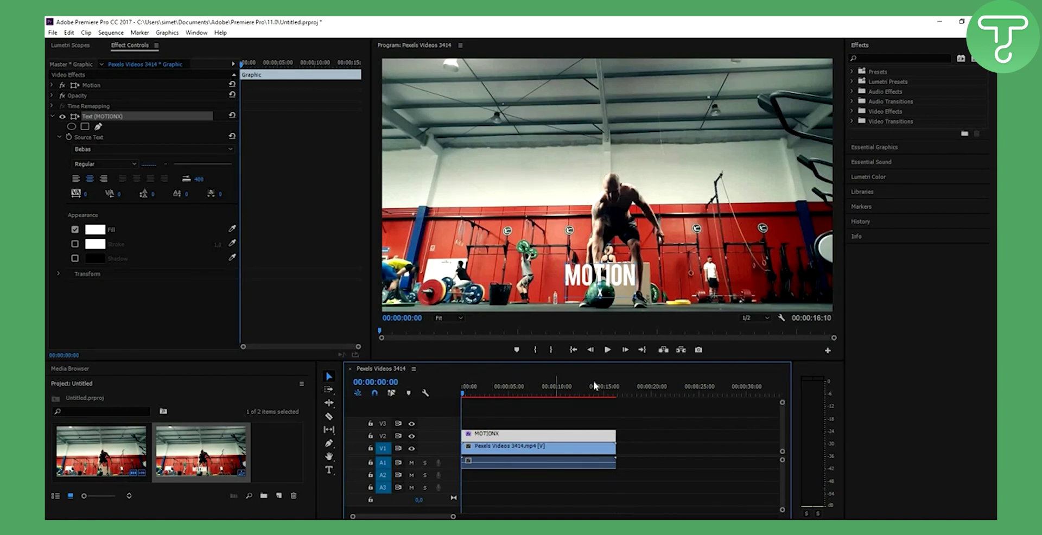
# Preview the clip, return to the start, and enable Position keyframing on the title
pyautogui.press('space')
pyautogui.click(607, 350)
pyautogui.click(459, 390)
pyautogui.click(57, 274)
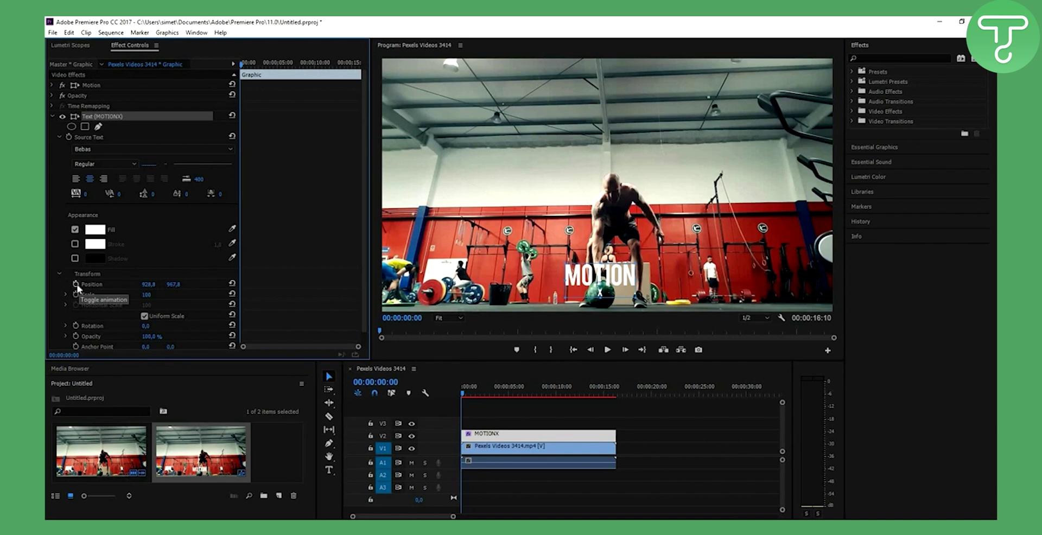
pyautogui.click(76, 284)
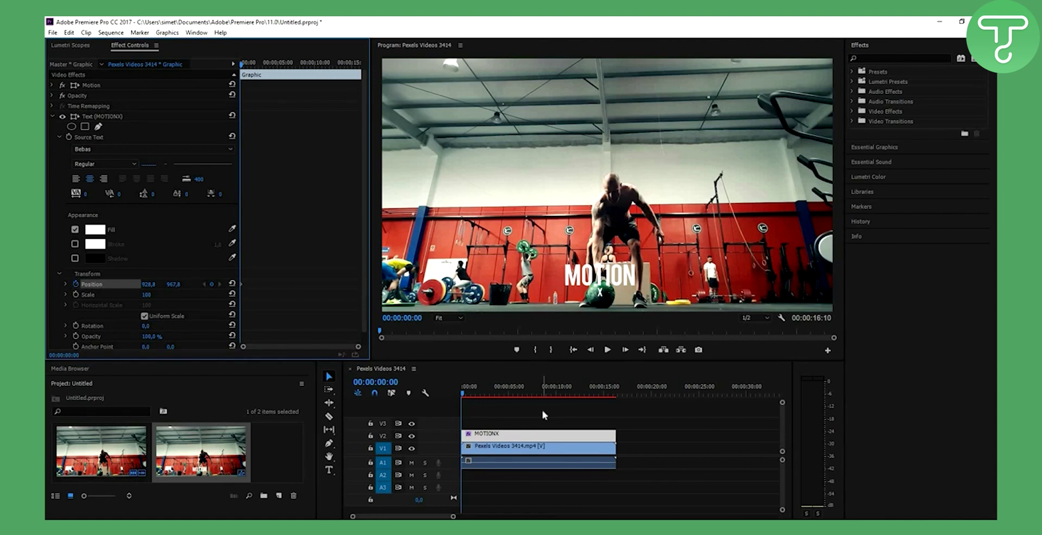
pyautogui.press('space')
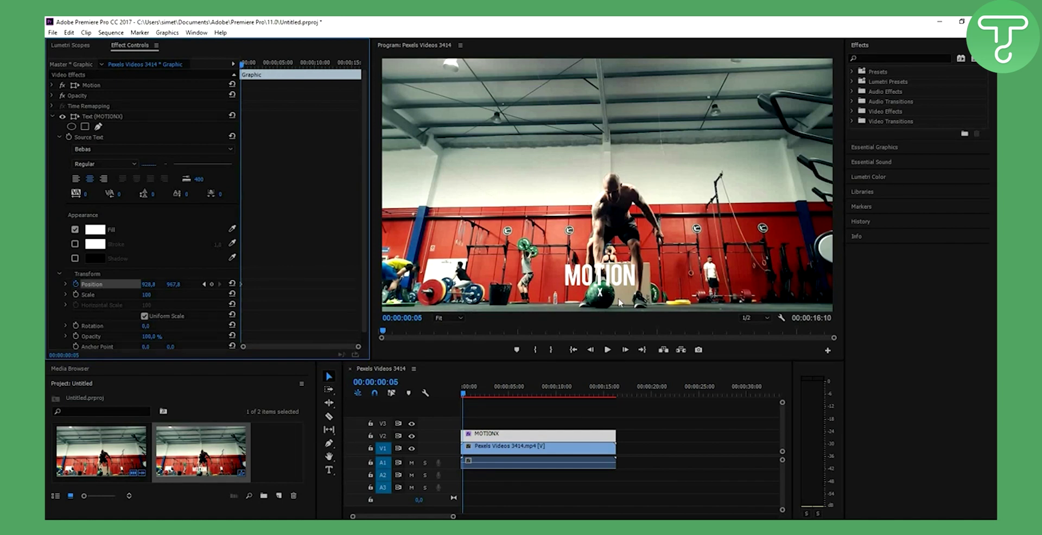
# Advance five frames at a time, moving the title up and right with the kettlebell
pyautogui.hotkey('shift', 'Right')
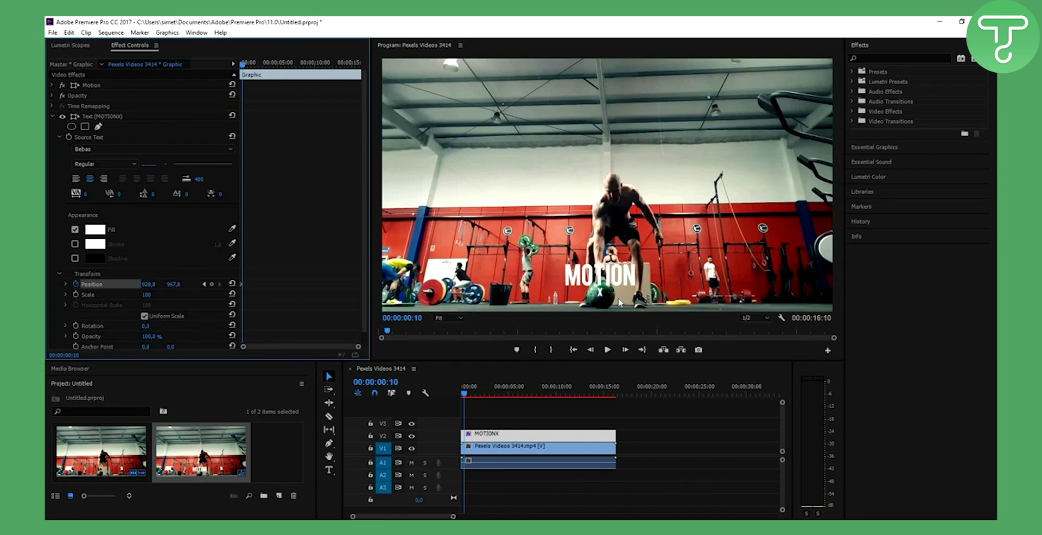
pyautogui.hotkey('shift', 'Right')
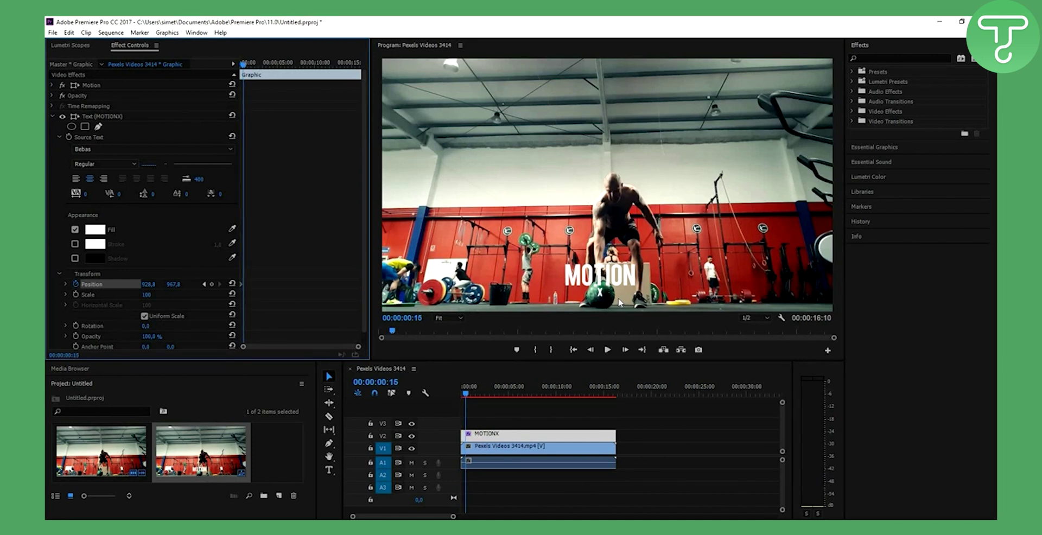
pyautogui.hotkey('shift', 'Right')
pyautogui.hotkey('shift', 'Right')
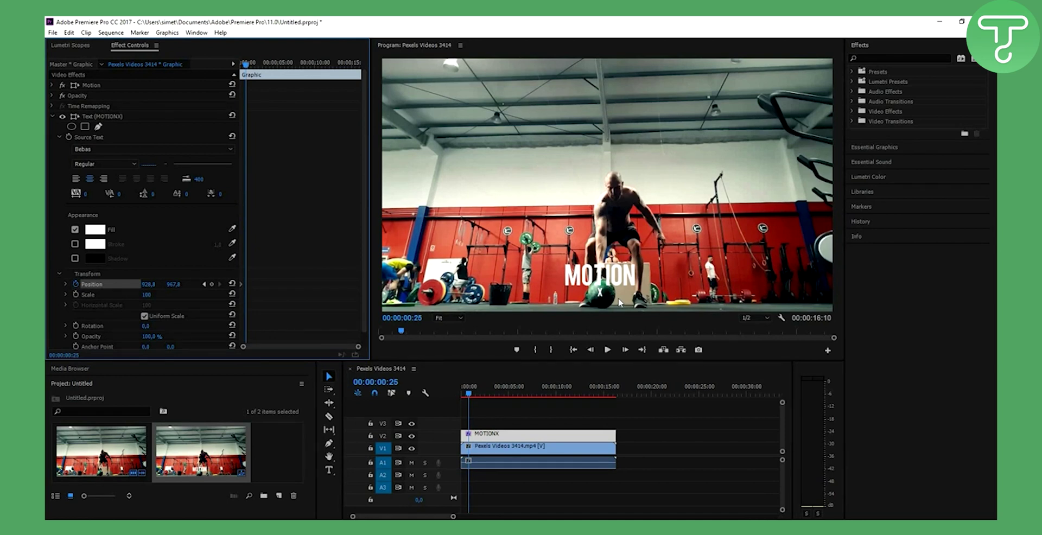
pyautogui.moveTo(615, 286); pyautogui.dragTo(616, 285)
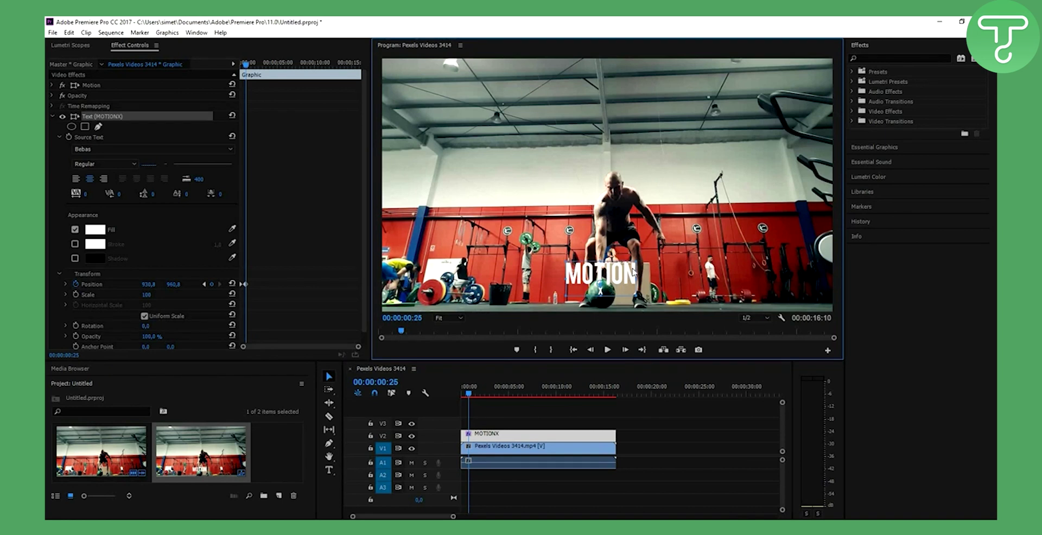
pyautogui.hotkey('shift', 'Right')
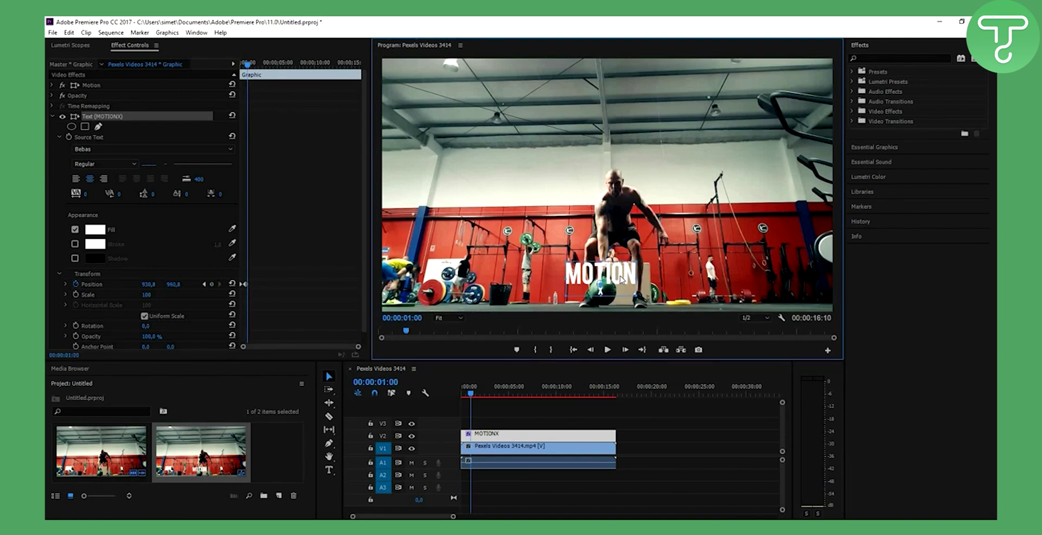
pyautogui.moveTo(621, 279); pyautogui.dragTo(623, 276)
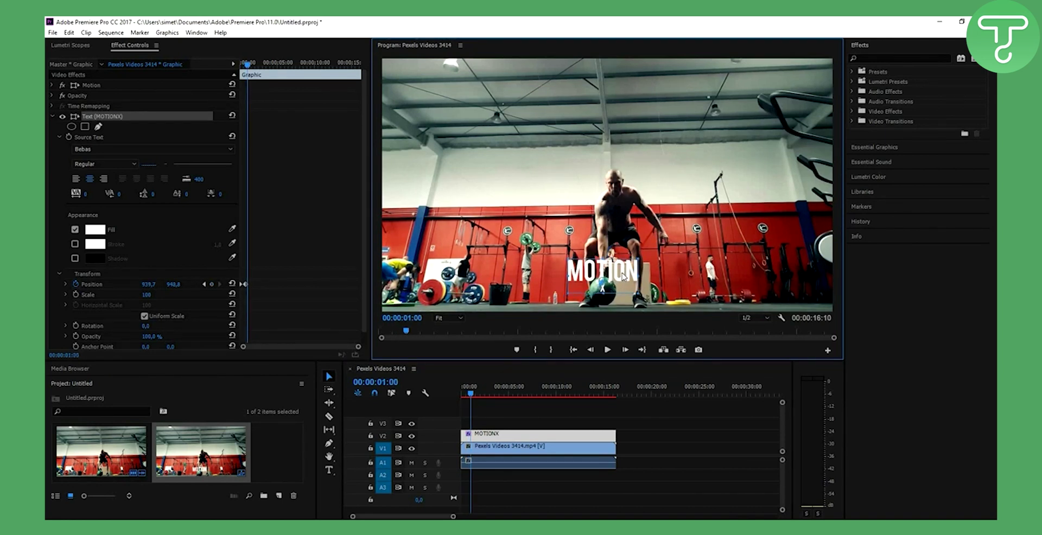
pyautogui.hotkey('shift', 'Right')
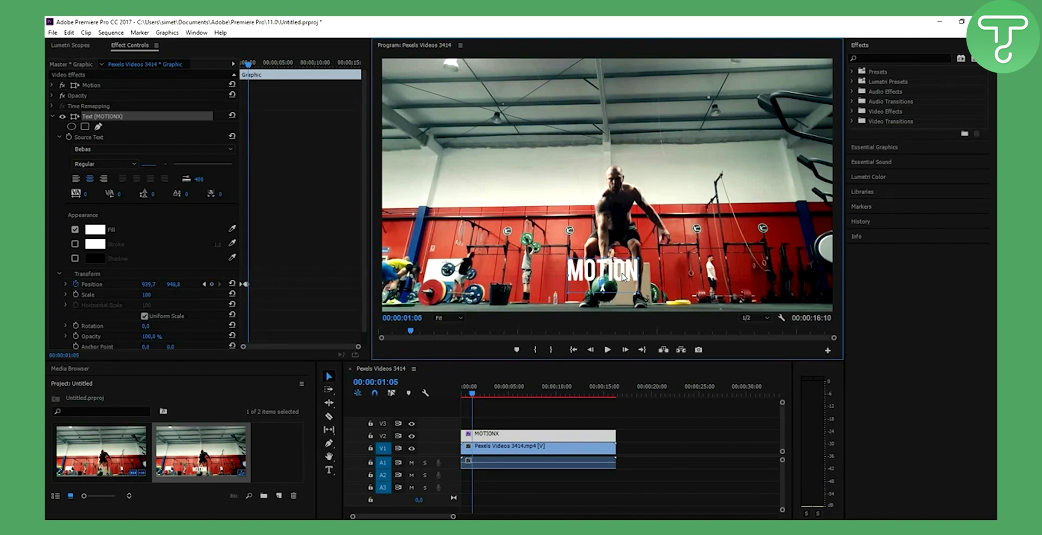
pyautogui.moveTo(623, 278); pyautogui.dragTo(633, 266)
# Keep stepping five frames, raising the title onto the kettlebell through about two seconds
pyautogui.hotkey('shift', 'Right')
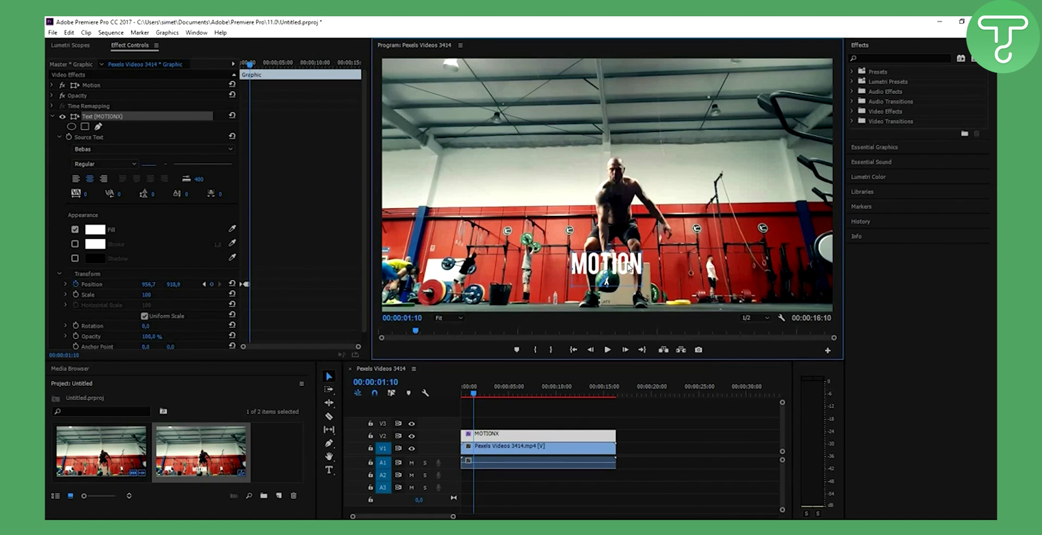
pyautogui.hotkey('shift', 'Right')
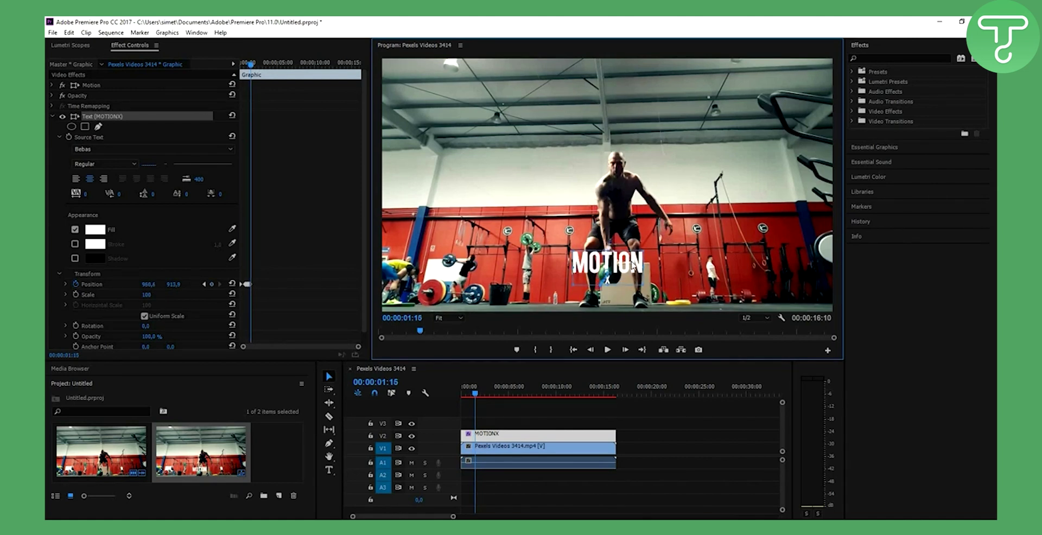
pyautogui.moveTo(632, 265); pyautogui.dragTo(654, 261)
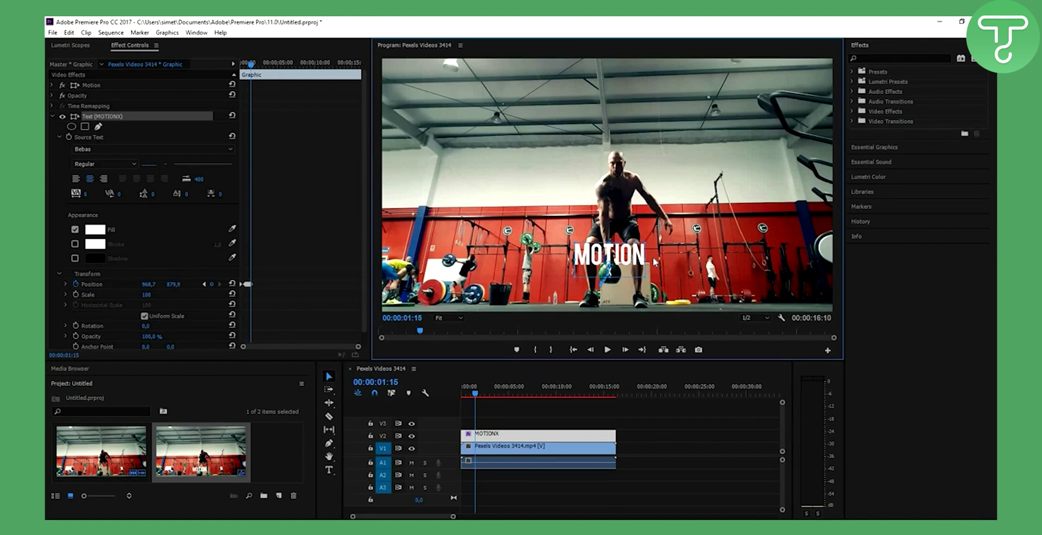
pyautogui.hotkey('shift', 'Right')
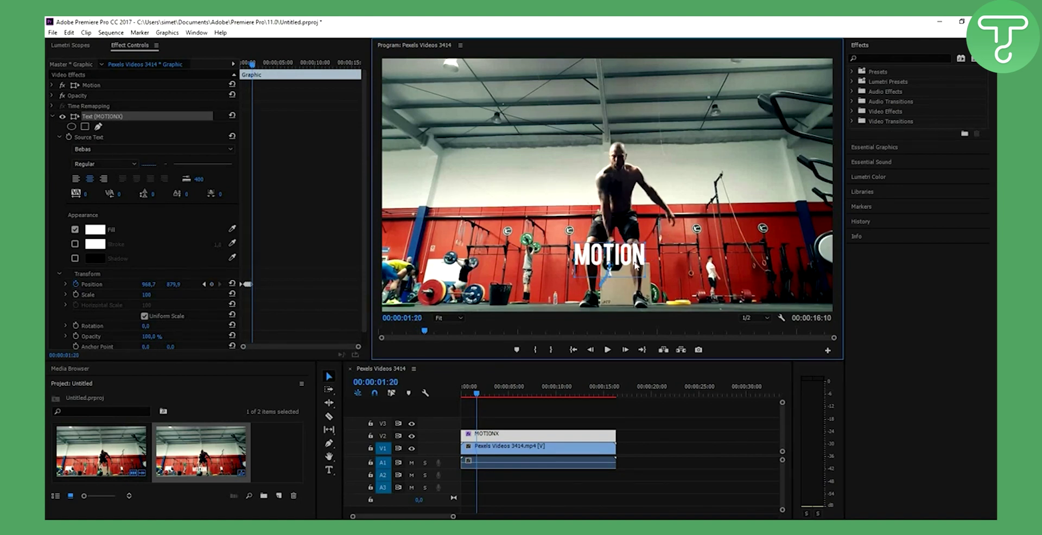
pyautogui.moveTo(637, 261); pyautogui.dragTo(639, 252)
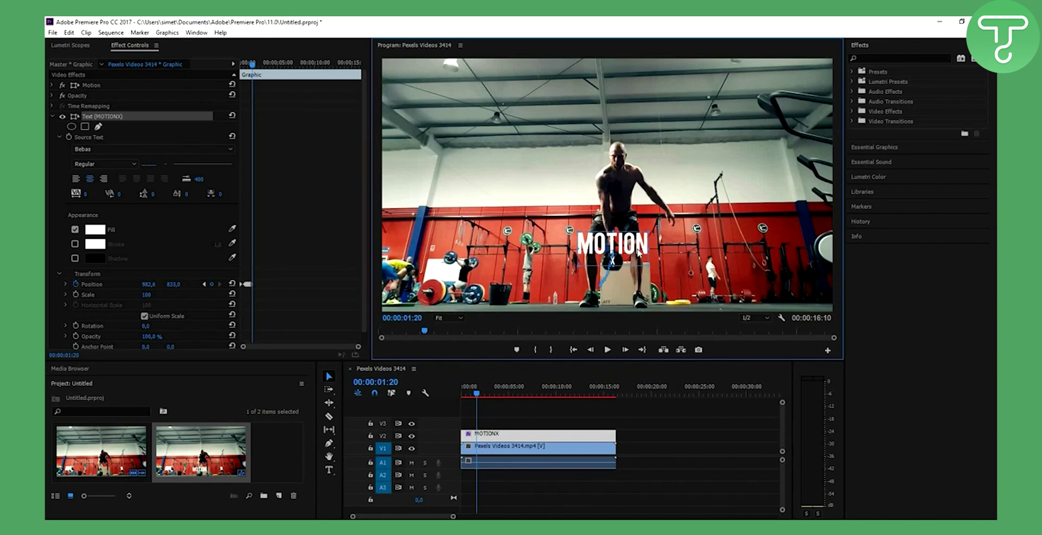
pyautogui.hotkey('shift', 'Right')
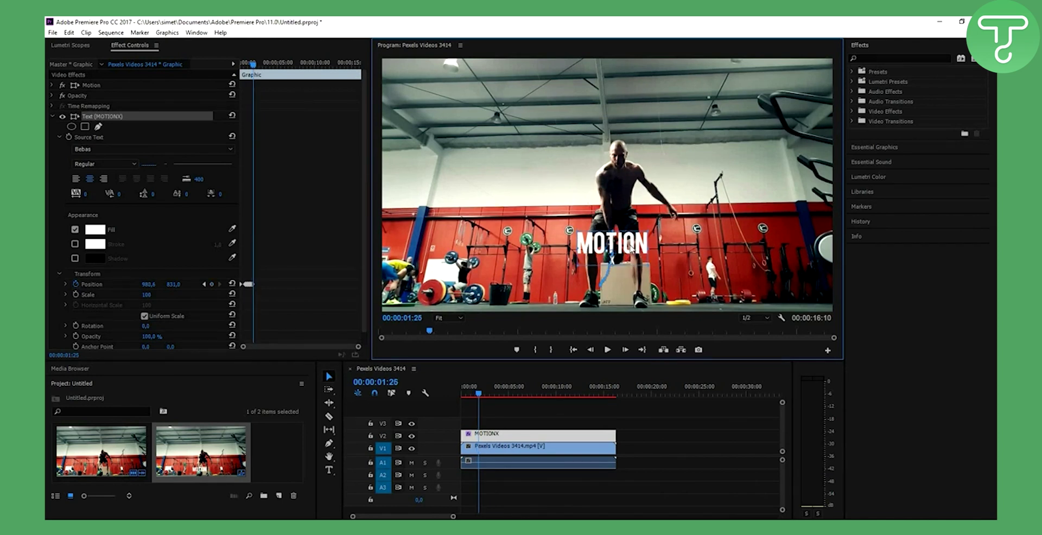
pyautogui.moveTo(635, 247); pyautogui.dragTo(638, 233)
pyautogui.hotkey('shift', 'Right')
pyautogui.hotkey('shift', 'Right')
pyautogui.hotkey('shift', 'Right')
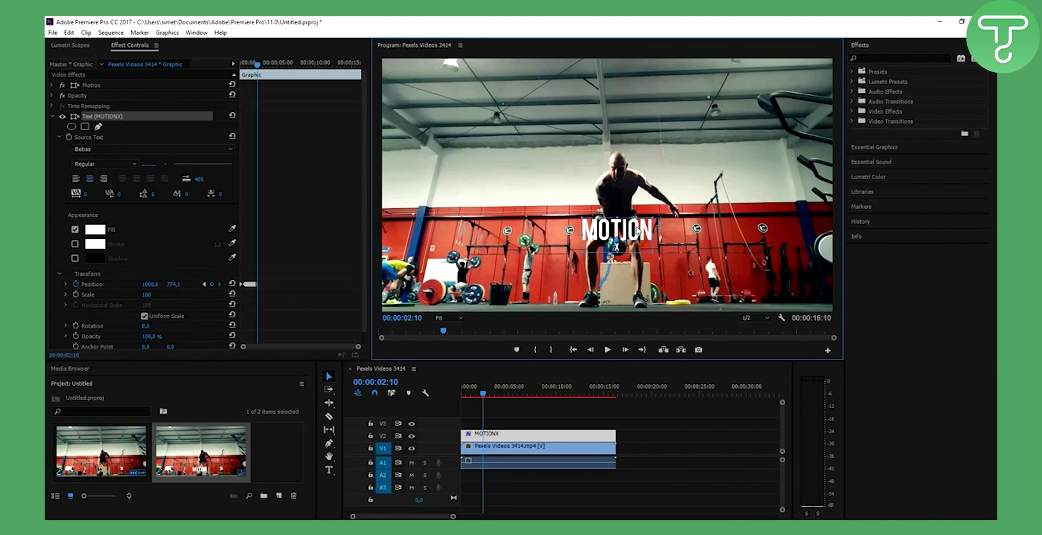
# Step five frames at a time, keeping the title on the kettlebell as it rises
pyautogui.hotkey('shift', 'Right')
pyautogui.moveTo(637, 232); pyautogui.dragTo(636, 235)
pyautogui.hotkey('shift', 'Right')
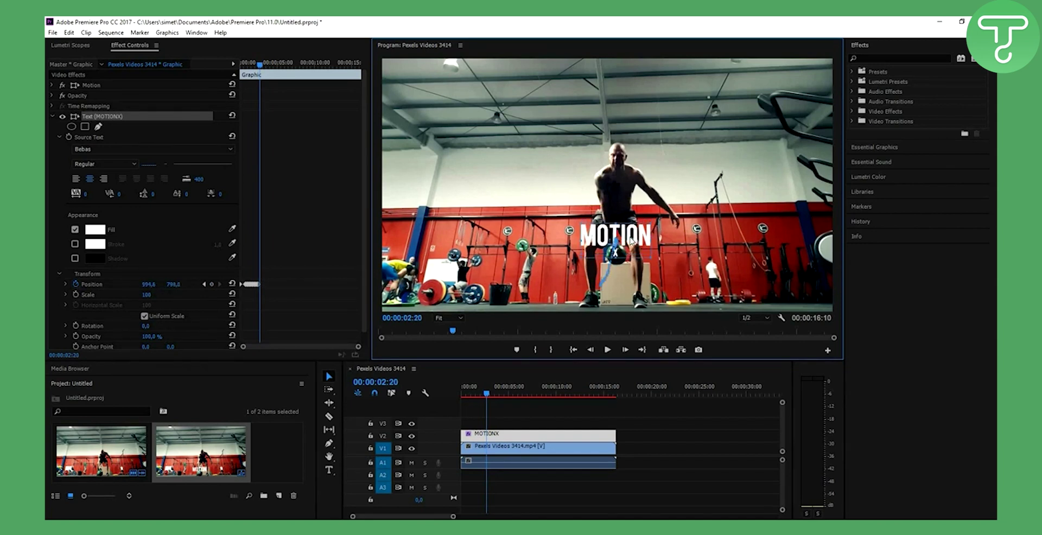
pyautogui.moveTo(631, 239); pyautogui.dragTo(629, 226)
pyautogui.hotkey('shift', 'Right')
pyautogui.hotkey('shift', 'Right')
pyautogui.hotkey('shift', 'Right')
pyautogui.moveTo(607, 222); pyautogui.dragTo(603, 201)
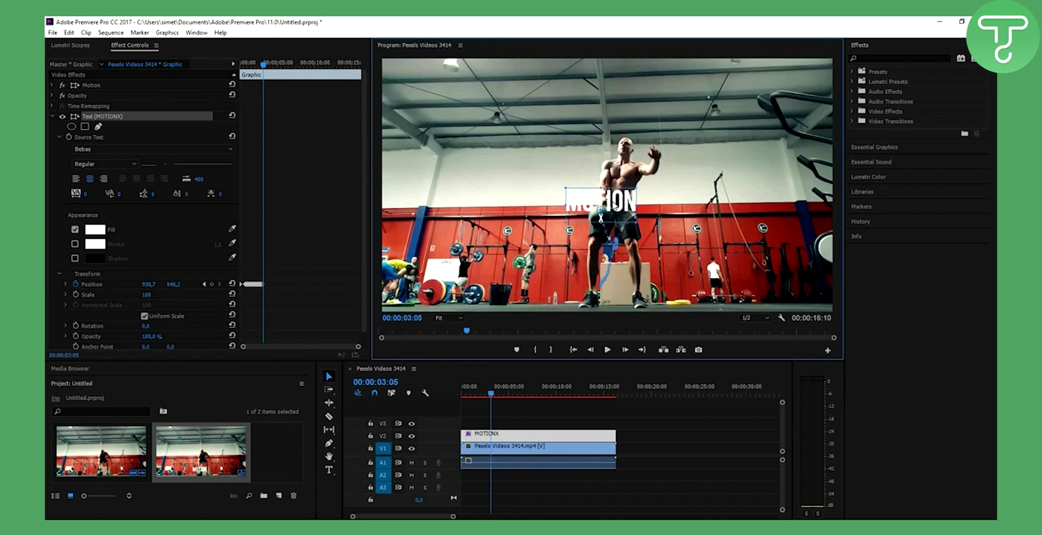
pyautogui.hotkey('shift', 'Right')
pyautogui.moveTo(614, 202)
pyautogui.mouseDown()
pyautogui.moveTo(606, 158)
pyautogui.moveTo(620, 140)
pyautogui.mouseUp()
# Lift the title with the kettlebell up above the man's head
pyautogui.hotkey('shift', 'Right')
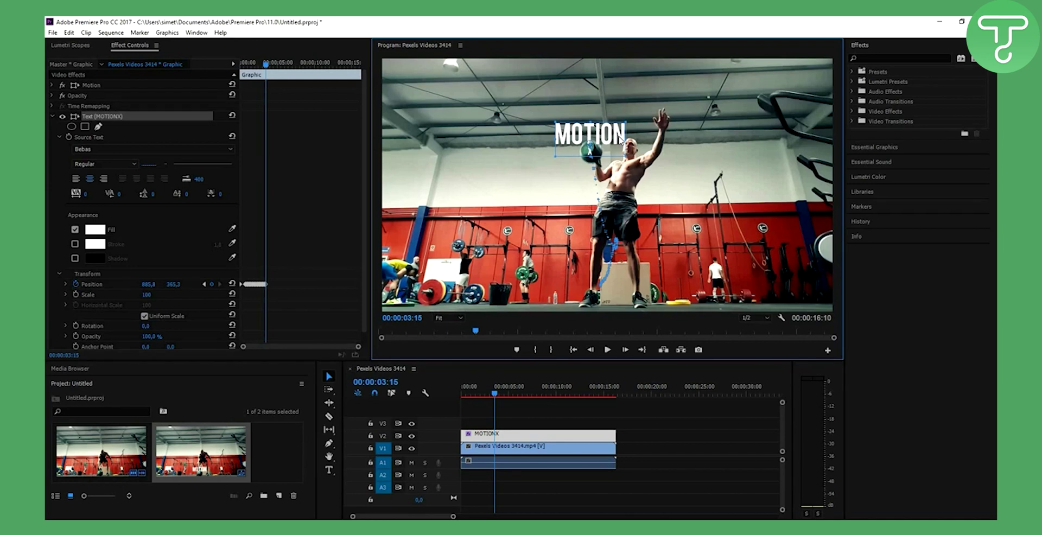
pyautogui.hotkey('shift', 'Right')
pyautogui.moveTo(621, 136); pyautogui.dragTo(604, 95)
pyautogui.hotkey('shift', 'Right')
pyautogui.hotkey('shift', 'Right')
pyautogui.hotkey('shift', 'Right')
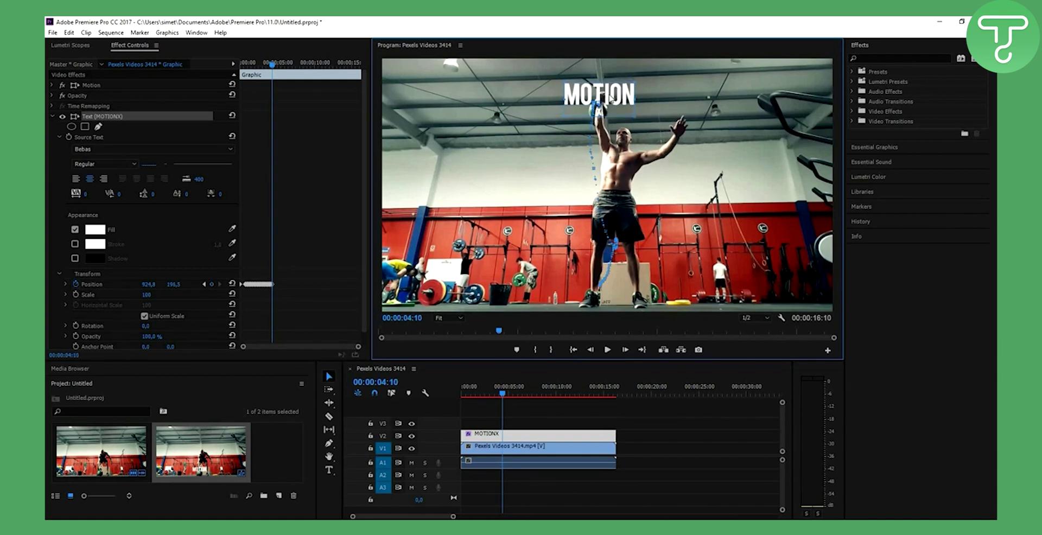
pyautogui.hotkey('shift', 'Right')
pyautogui.moveTo(611, 97); pyautogui.dragTo(615, 101)
pyautogui.hotkey('shift', 'Right')
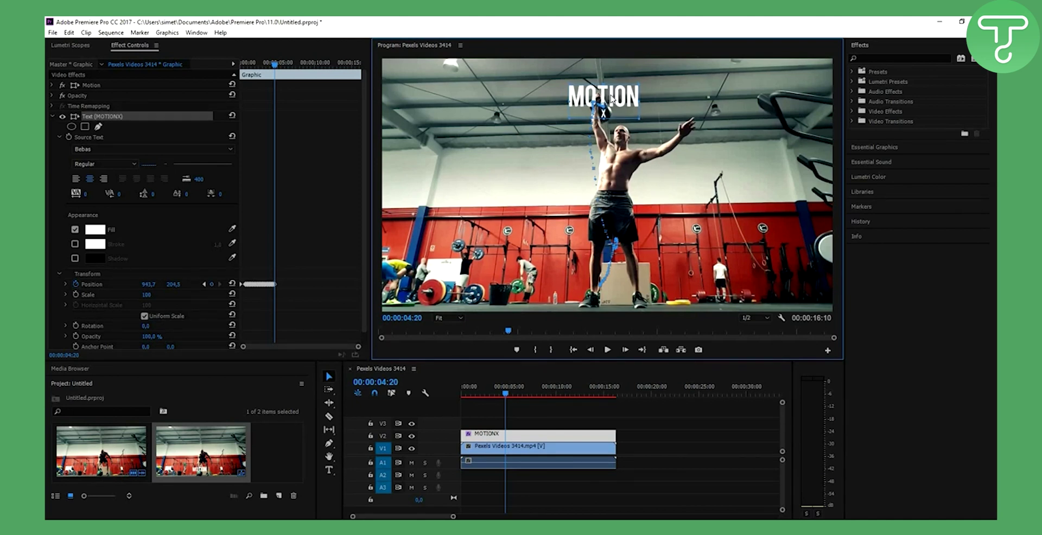
# Fine-tune the title onto the kettlebell in five-frame steps up to about six seconds
pyautogui.hotkey('shift', 'Right')
pyautogui.hotkey('shift', 'Right')
pyautogui.hotkey('shift', 'Right')
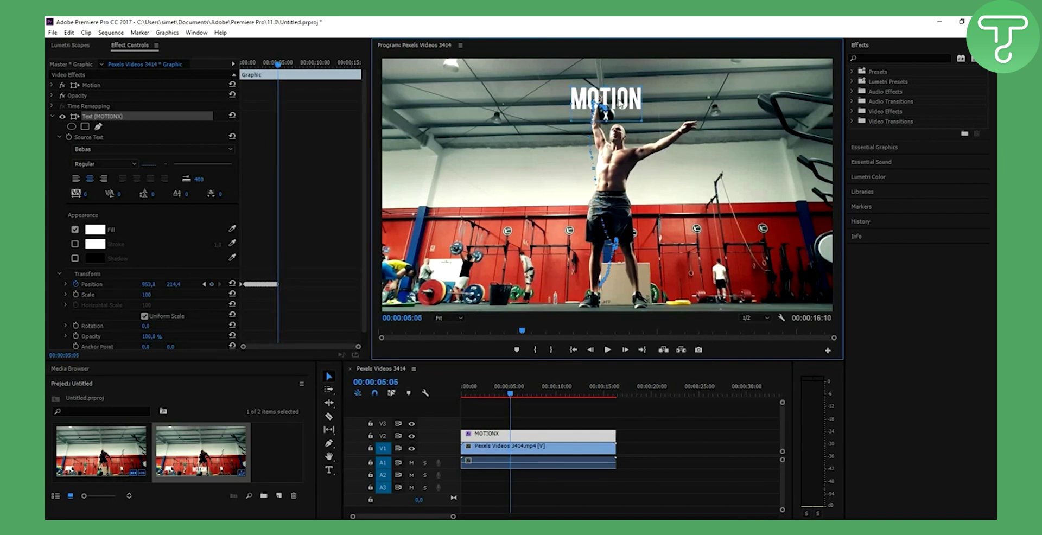
pyautogui.hotkey('shift', 'Right')
pyautogui.hotkey('shift', 'Right')
pyautogui.moveTo(624, 105); pyautogui.dragTo(628, 107)
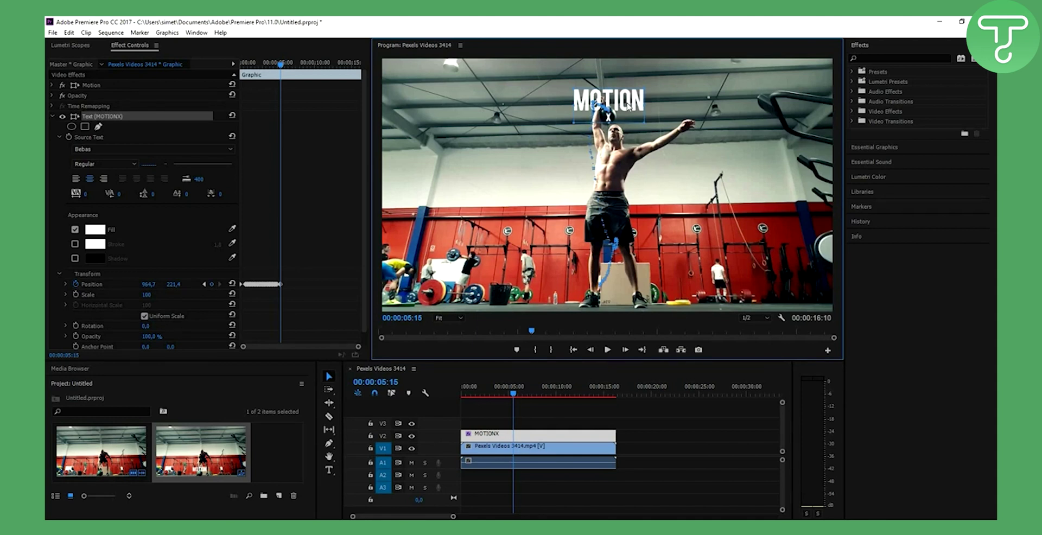
pyautogui.hotkey('shift', 'Right')
pyautogui.hotkey('shift', 'Right')
pyautogui.moveTo(628, 106); pyautogui.dragTo(627, 107)
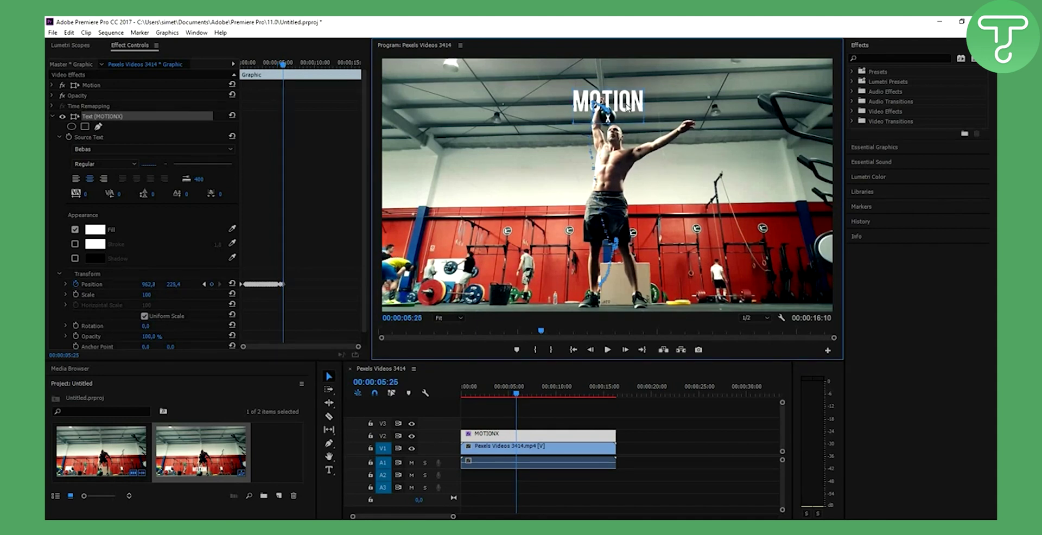
pyautogui.hotkey('shift', 'Right')
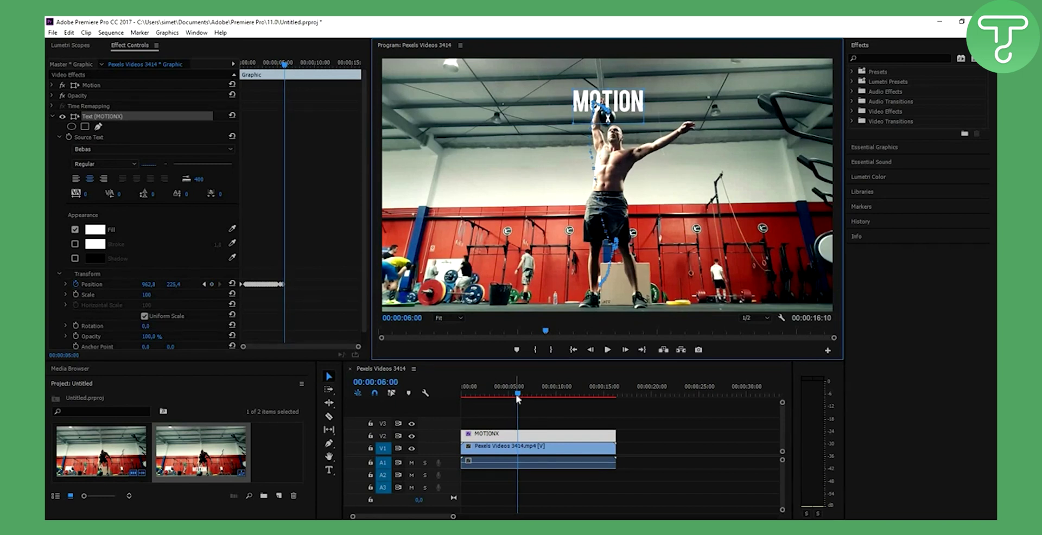
pyautogui.moveTo(517, 394); pyautogui.dragTo(451, 391)
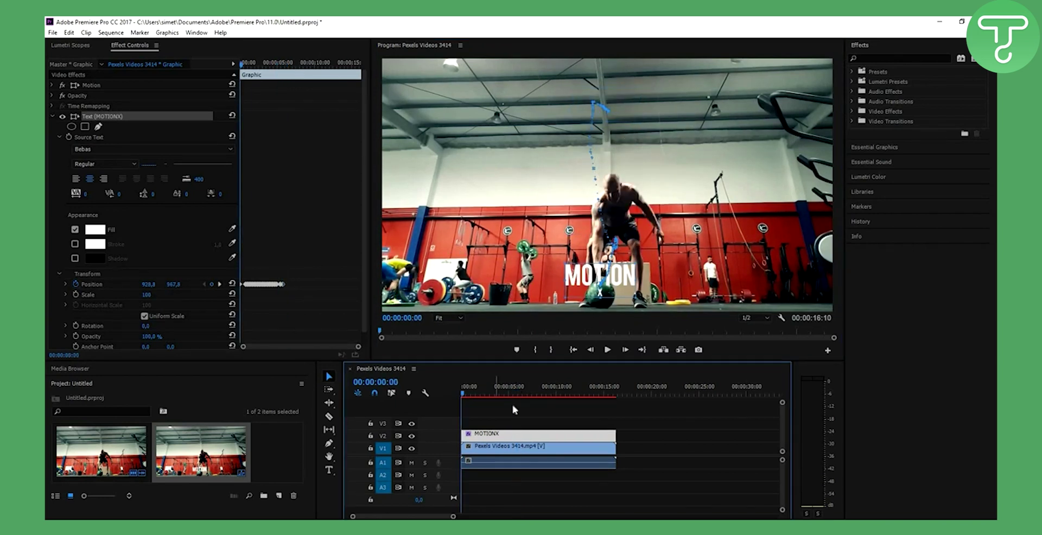
pyautogui.click(604, 351)
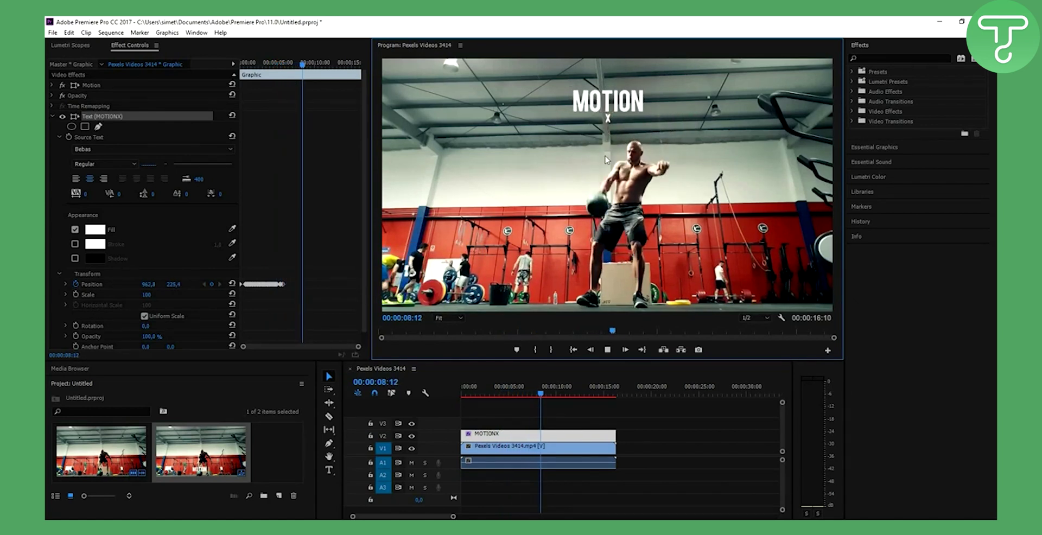
pyautogui.click(496, 394)
pyautogui.press('Home')
pyautogui.press('space')
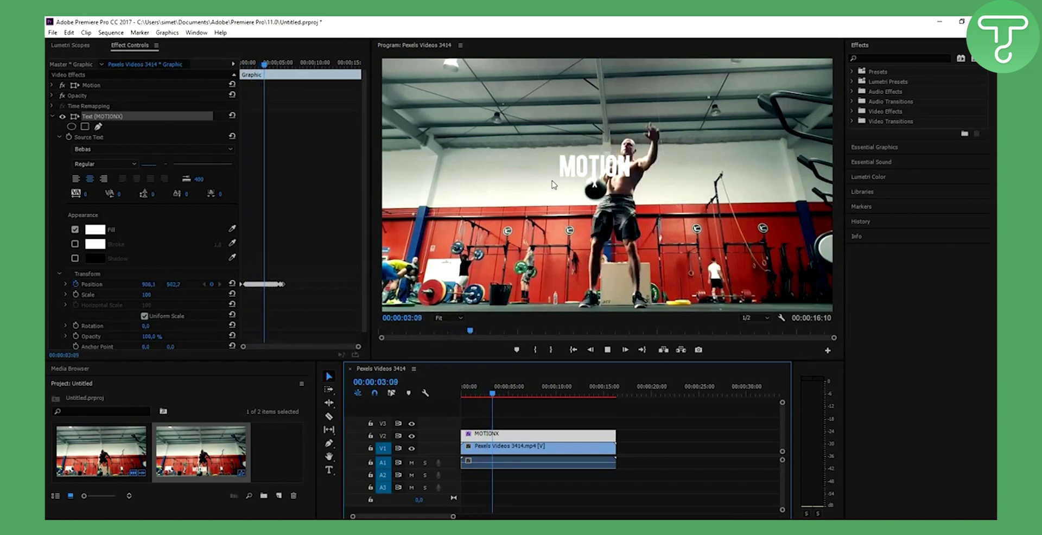
pyautogui.click(606, 350)
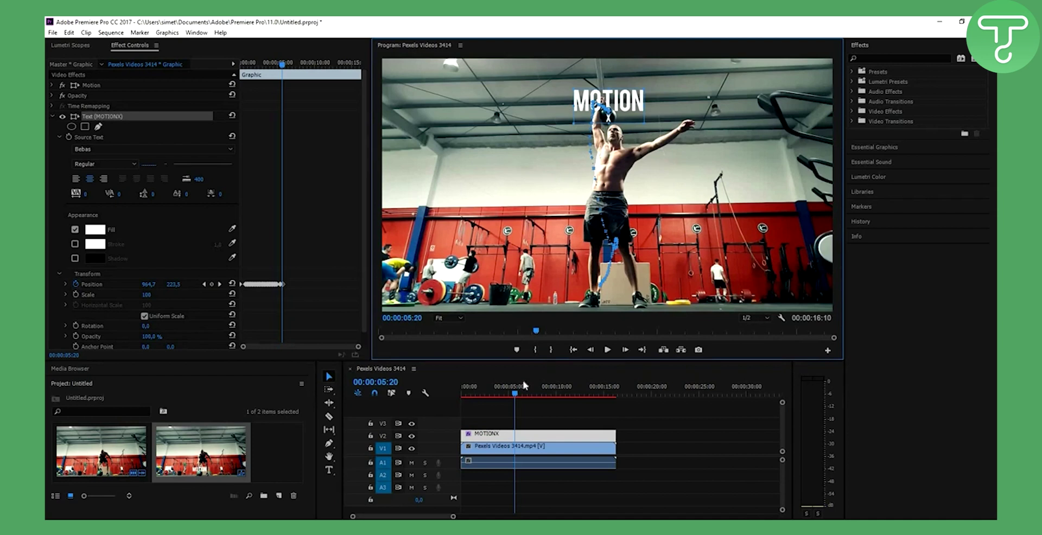
pyautogui.moveTo(518, 396); pyautogui.dragTo(462, 393)
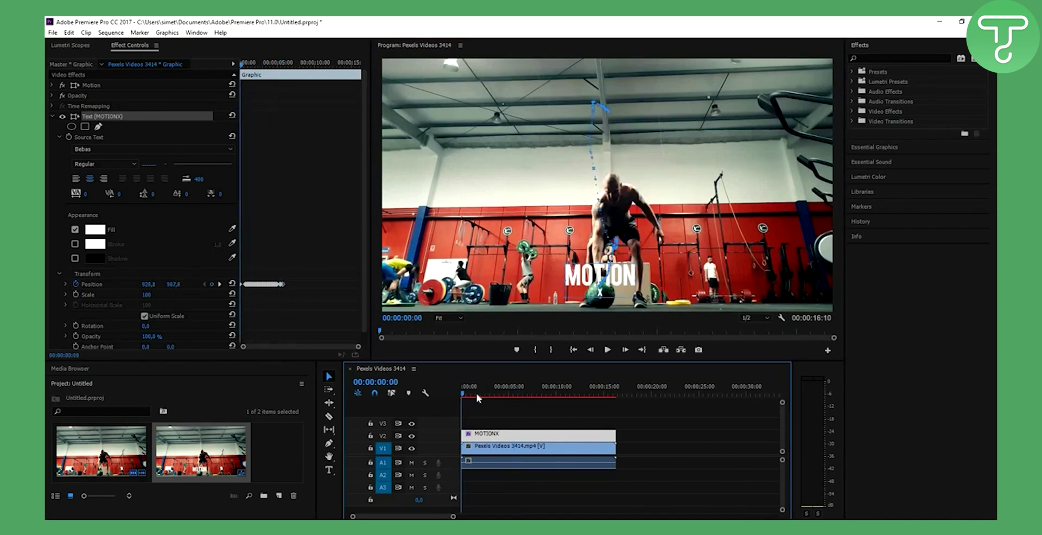
pyautogui.click(606, 350)
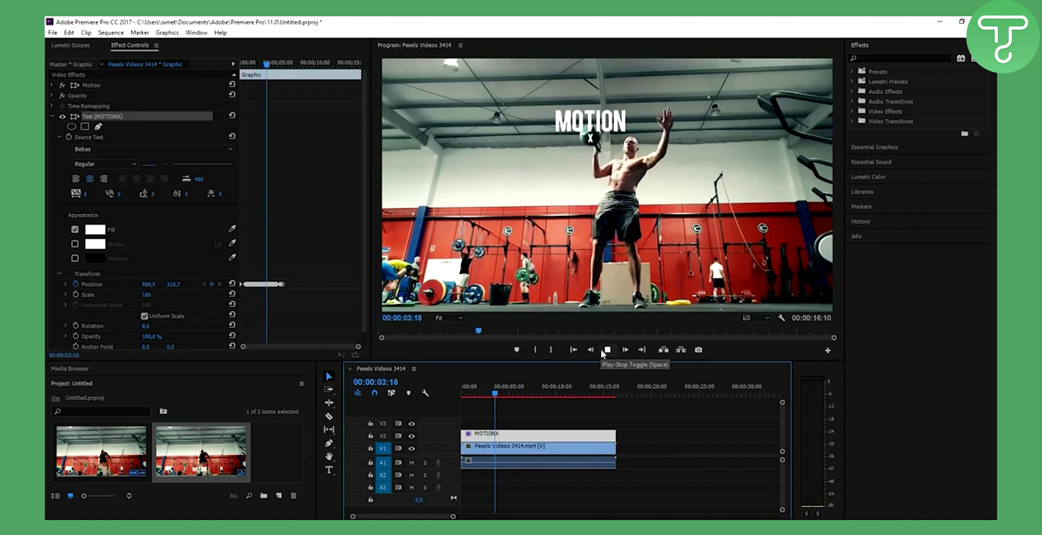
pyautogui.click(606, 350)
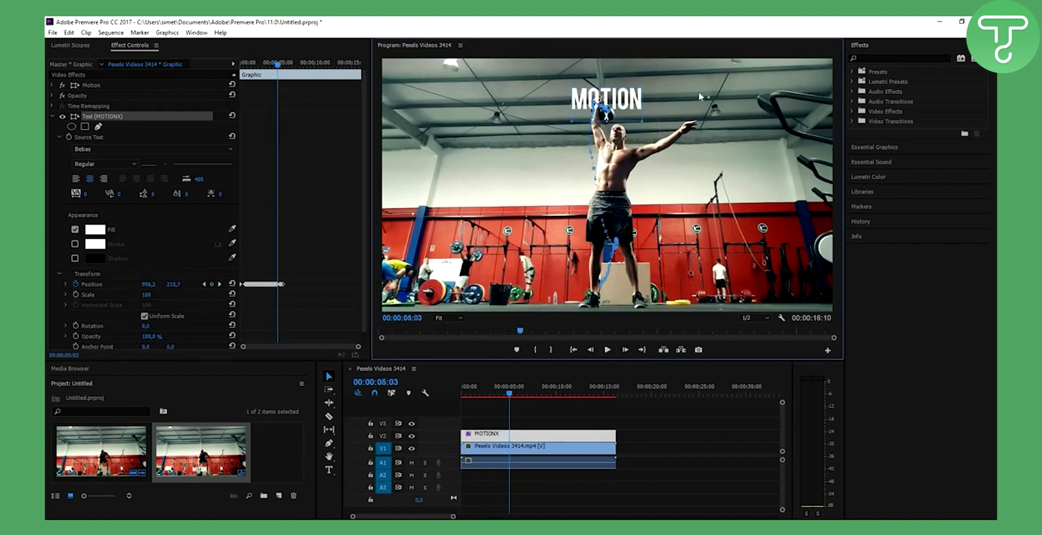